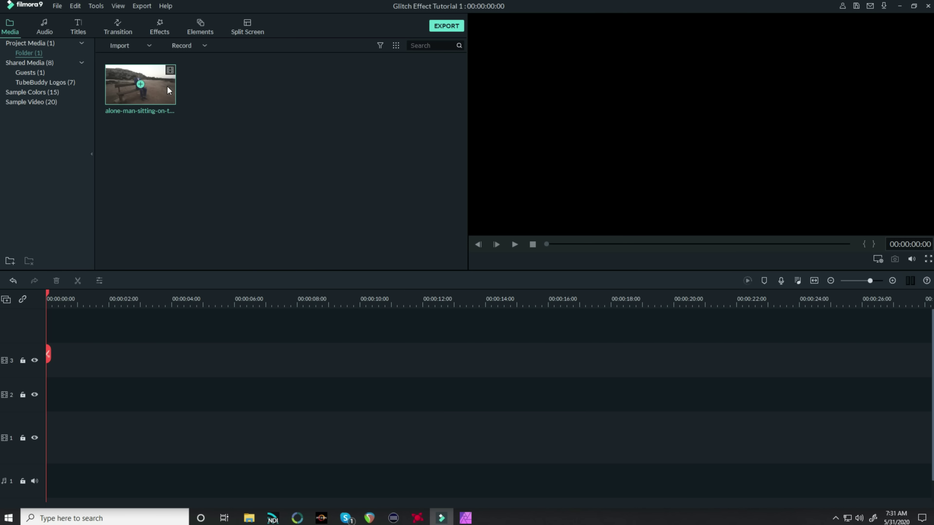
Place the alone-man-sitting-on-the-bench clip at the start of video track 1 and preview it
drag(166, 87, 46, 439)
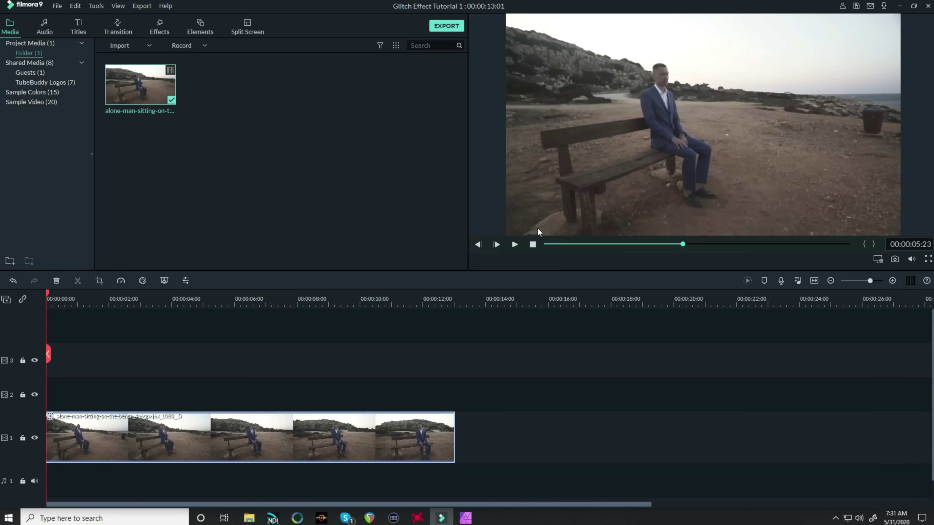
click(516, 244)
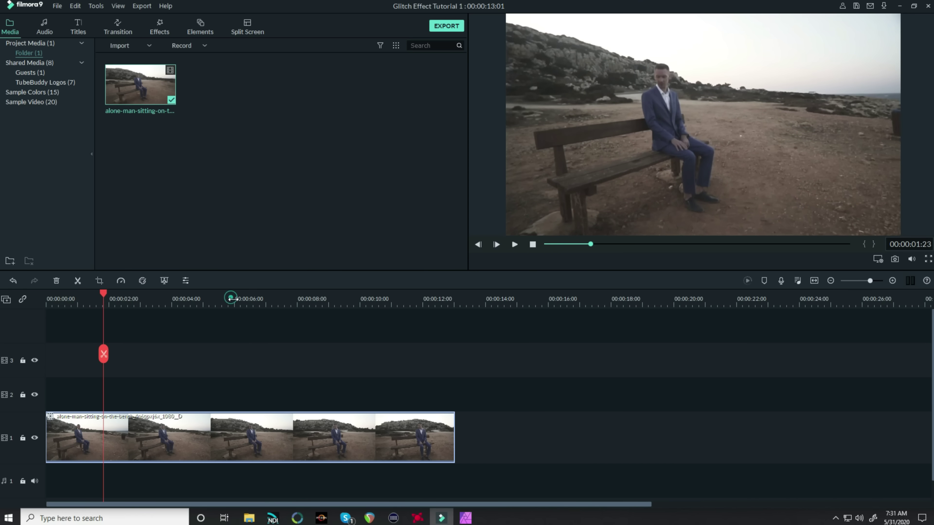
Split the bench clip on track 1 at 00:00:04:01 and take a snapshot of that frame
drag(232, 299, 473, 299)
drag(217, 297, 307, 298)
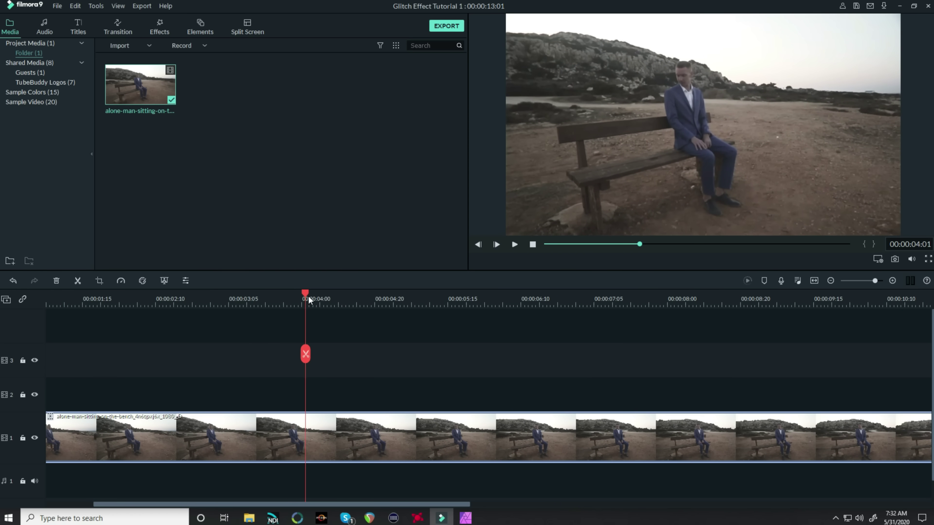
click(306, 355)
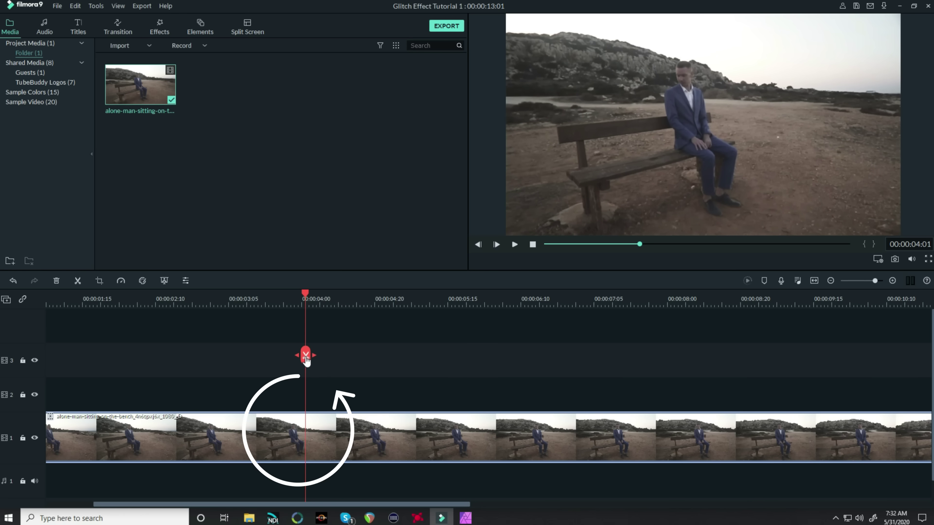
click(305, 355)
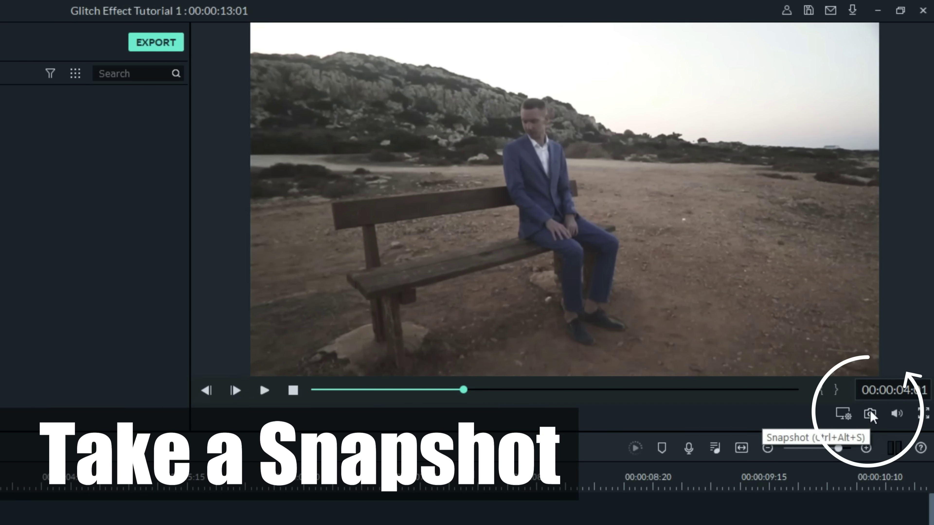
click(871, 415)
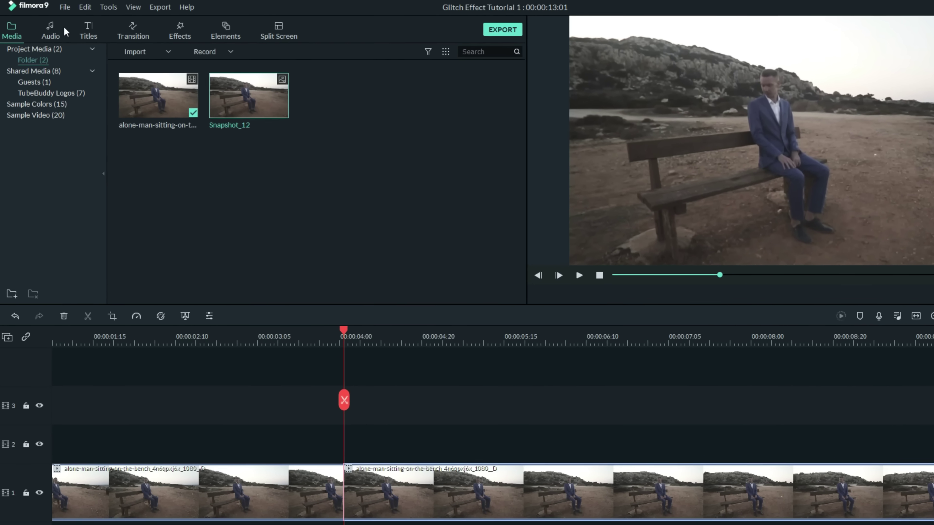
Check the snapshot files folder in the folder preferences and open its location browser
click(65, 7)
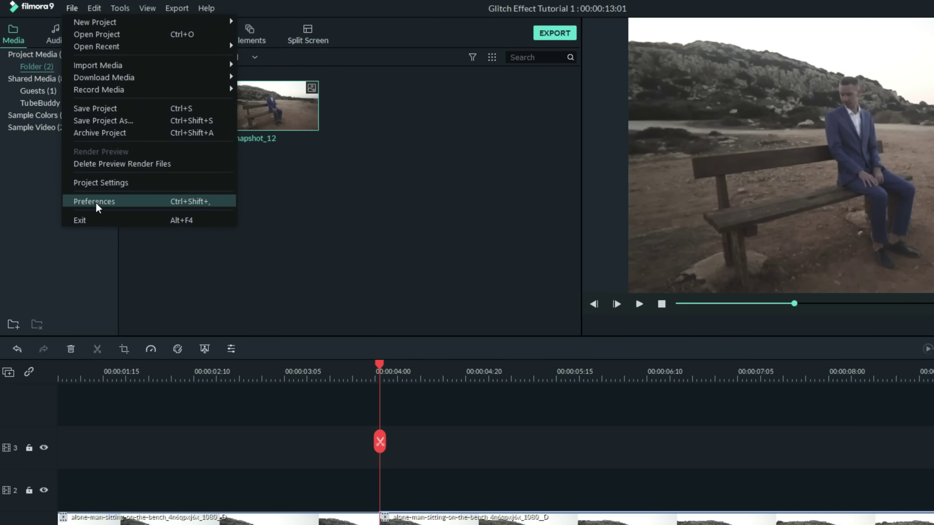
click(96, 203)
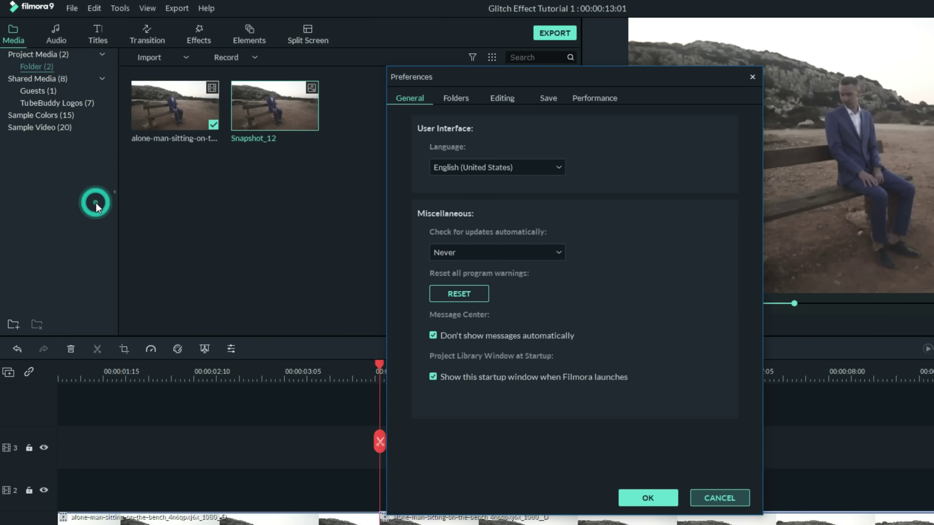
click(453, 100)
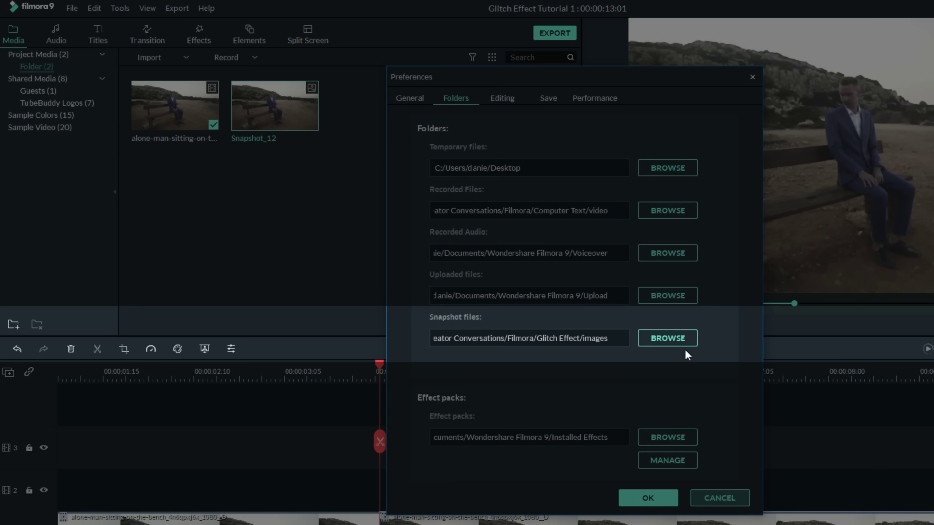
click(667, 338)
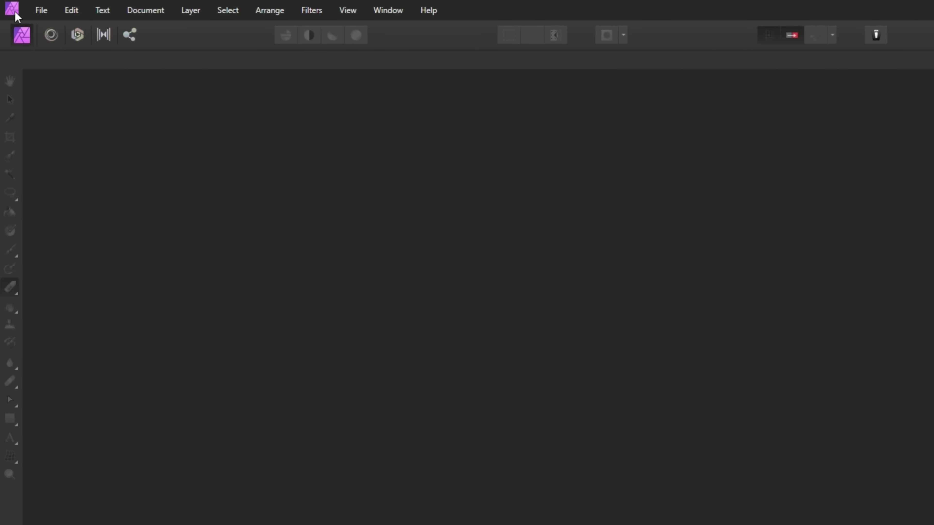
Switch to Affinity Photo and open Snapshot_12 from the Glitch Effect images folder
click(41, 11)
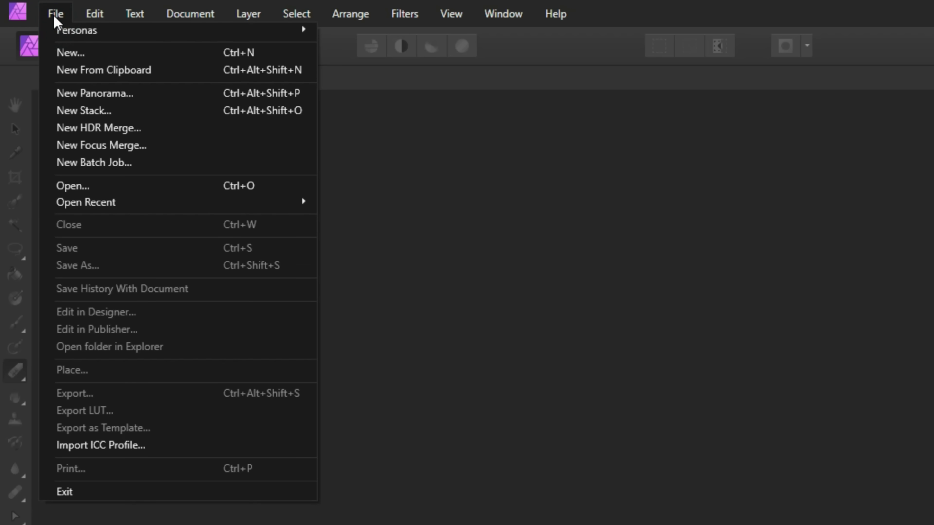
click(97, 187)
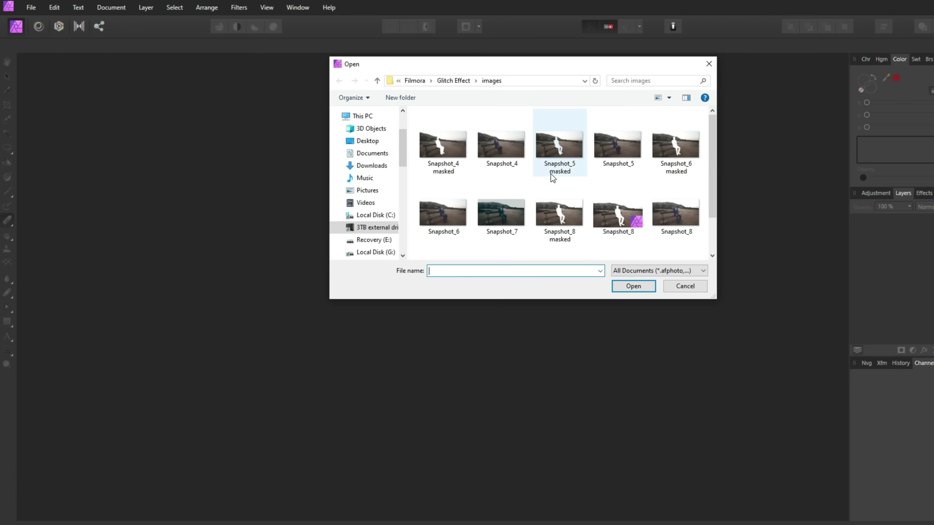
scroll(562, 130, down, 1)
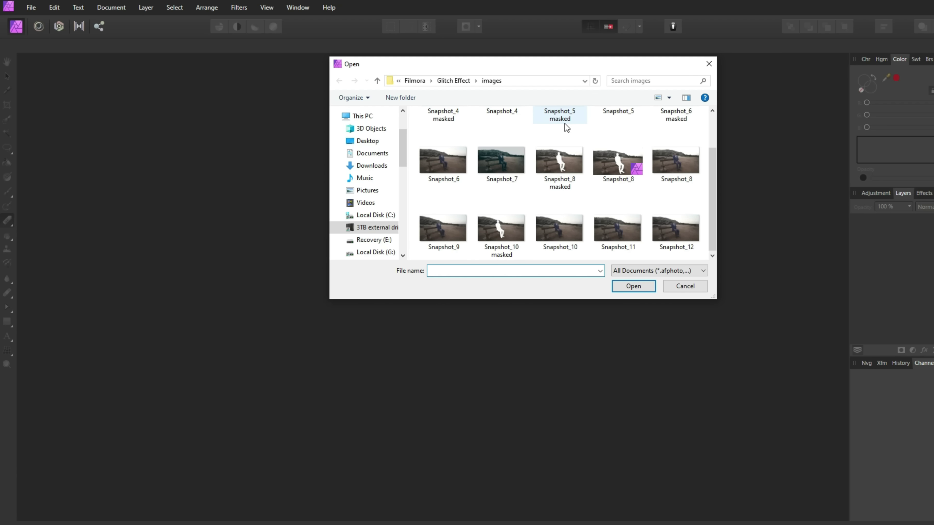
click(686, 230)
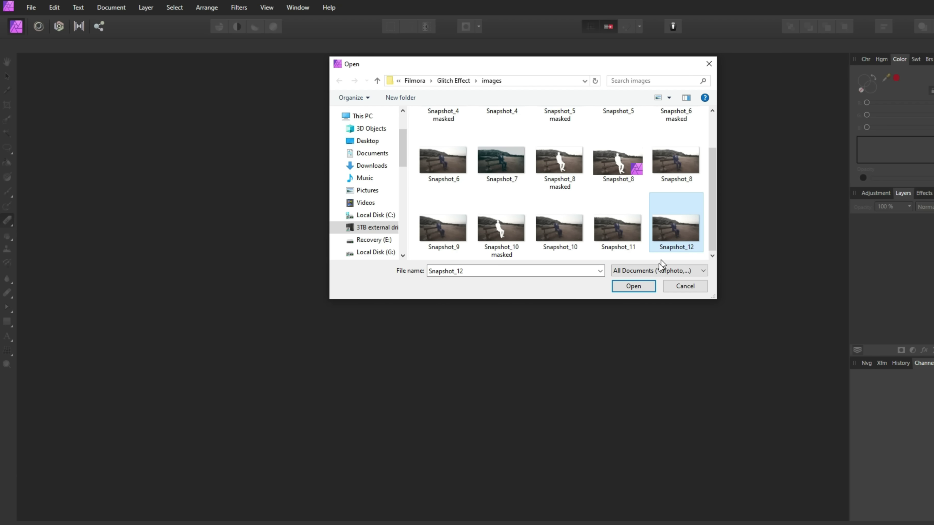
click(633, 286)
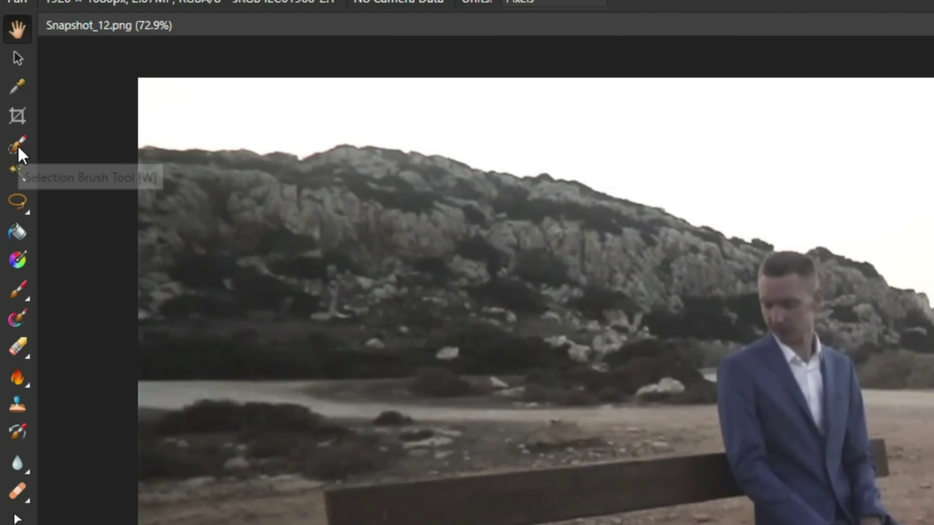
Select the seated man from head to shoes with the Selection Brush, using Subtract mode for the excess background
click(18, 147)
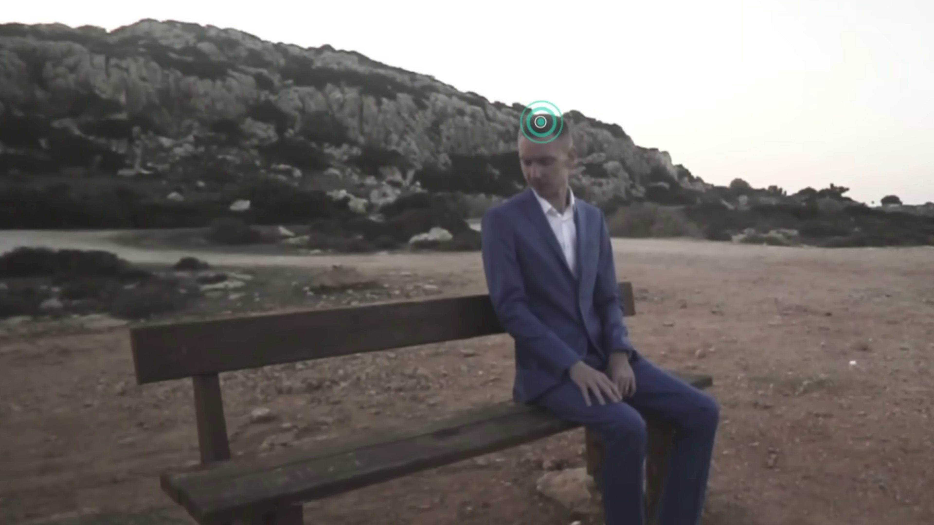
drag(540, 121, 533, 124)
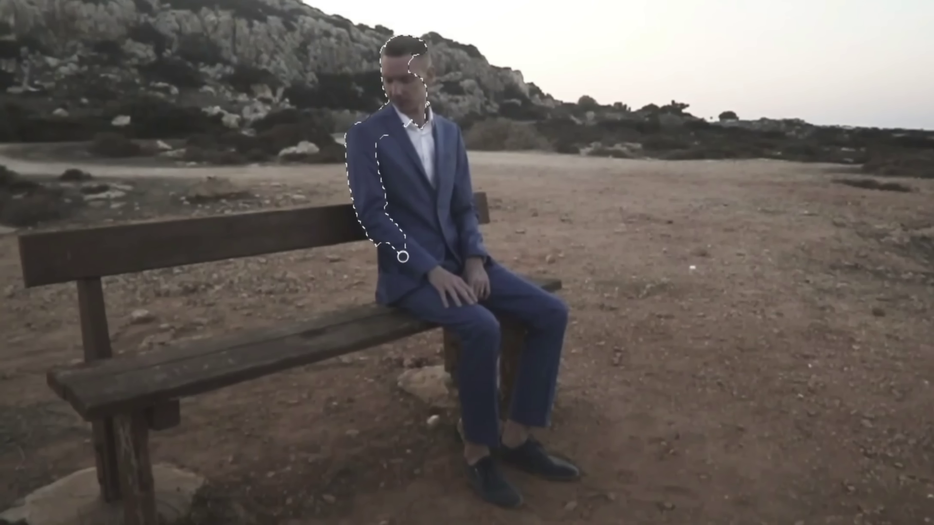
mouse_move(427, 305)
mouse_down()
mouse_move(480, 338)
mouse_move(487, 445)
mouse_move(477, 458)
mouse_move(523, 450)
mouse_move(546, 476)
mouse_up()
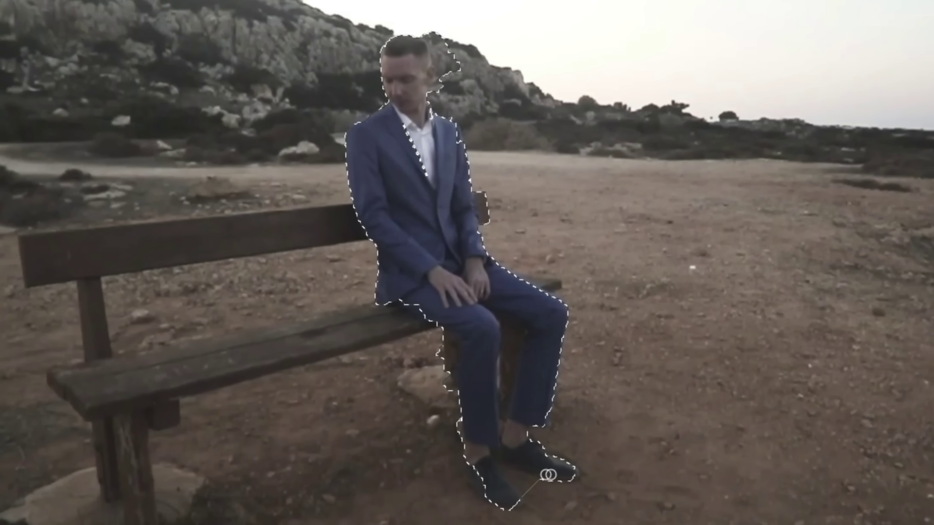
drag(452, 66, 446, 174)
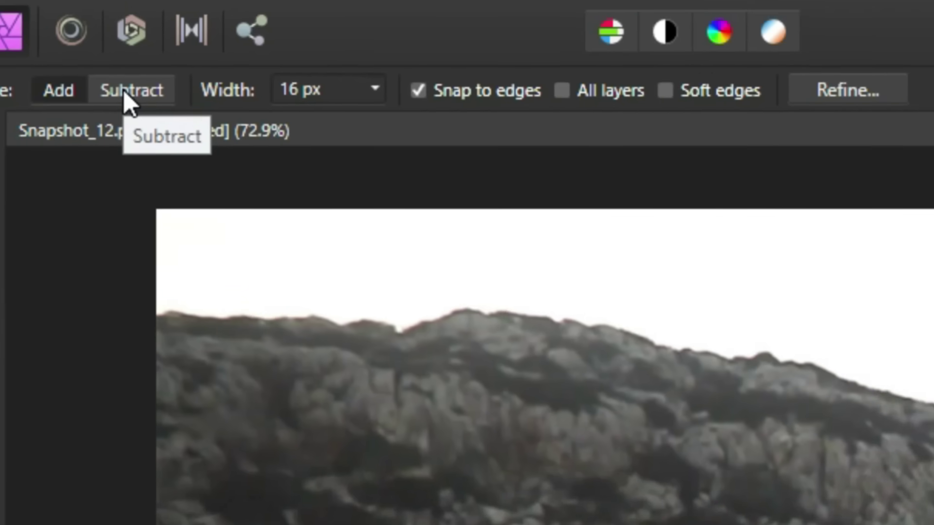
click(197, 160)
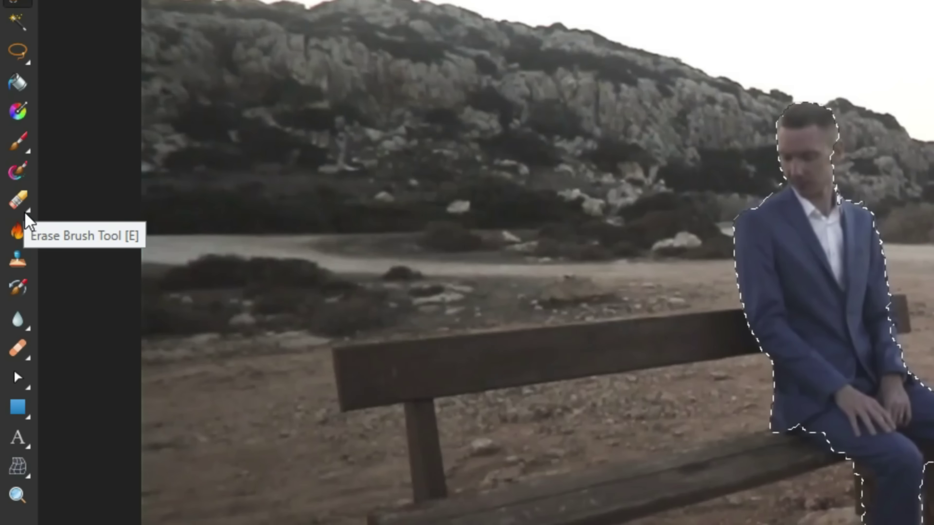
Erase the selected man from the image with the Erase Brush, leaving a transparent cutout down to the shoes
click(25, 204)
click(74, 212)
mouse_move(772, 99)
mouse_down()
mouse_move(758, 172)
mouse_move(855, 362)
mouse_move(913, 524)
mouse_up()
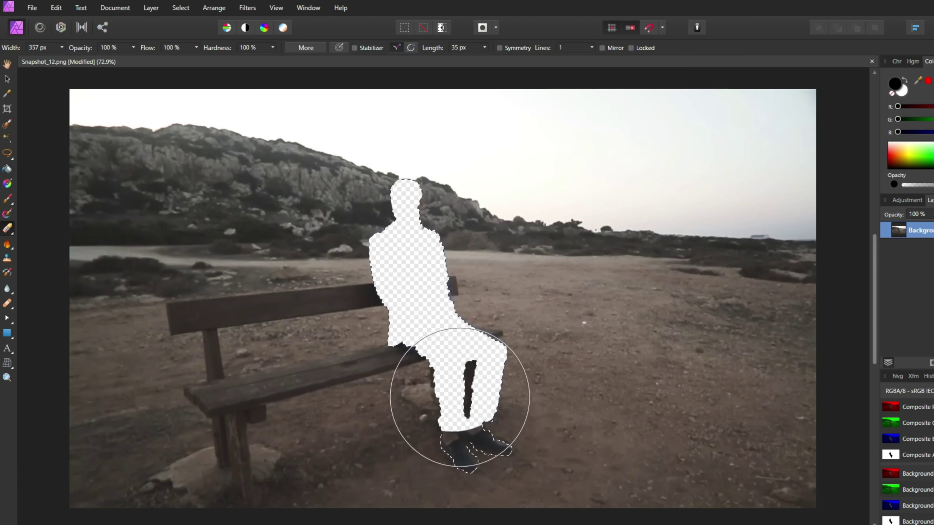
drag(460, 397, 479, 448)
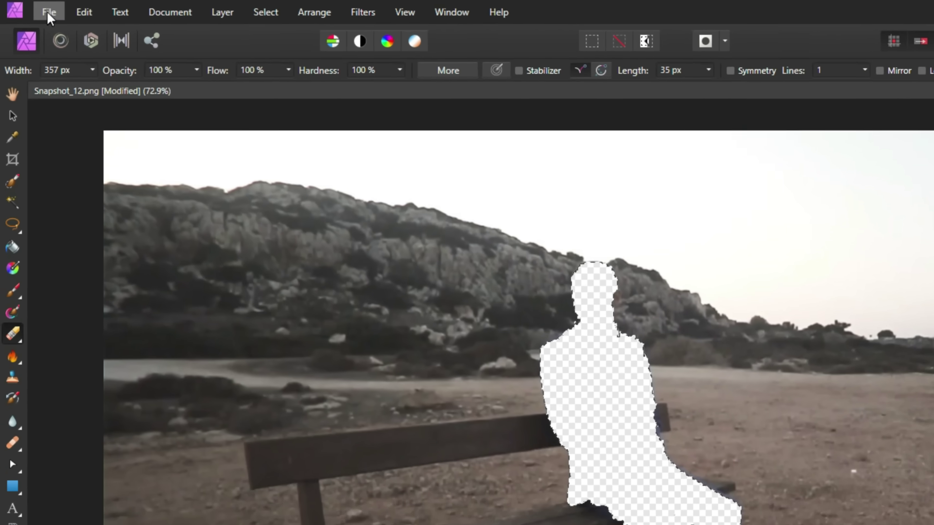
Export the cutout image as a PNG file named "Snapshot_12 modified" in the images folder
click(32, 8)
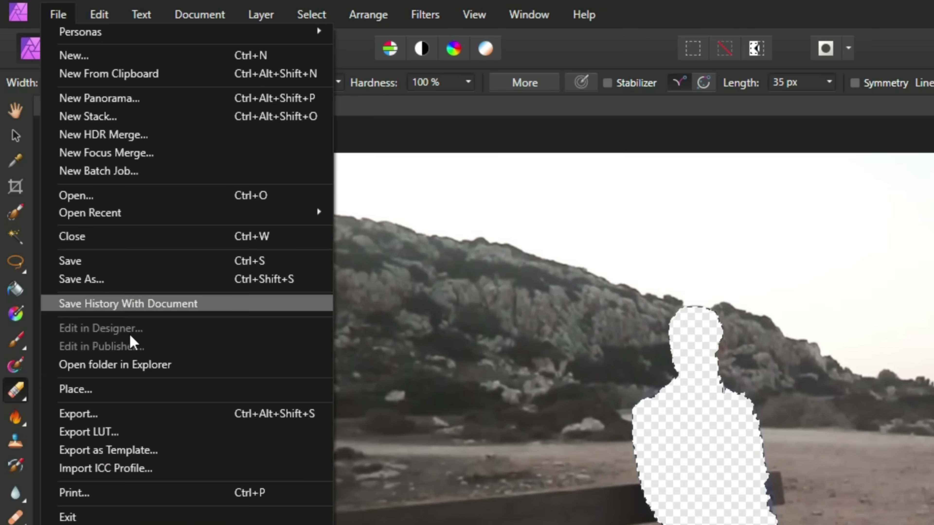
click(123, 420)
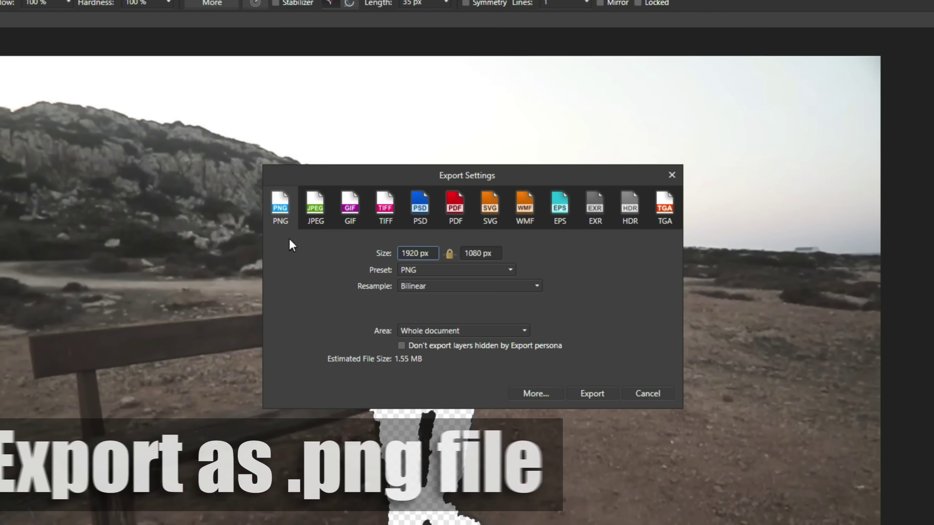
click(558, 323)
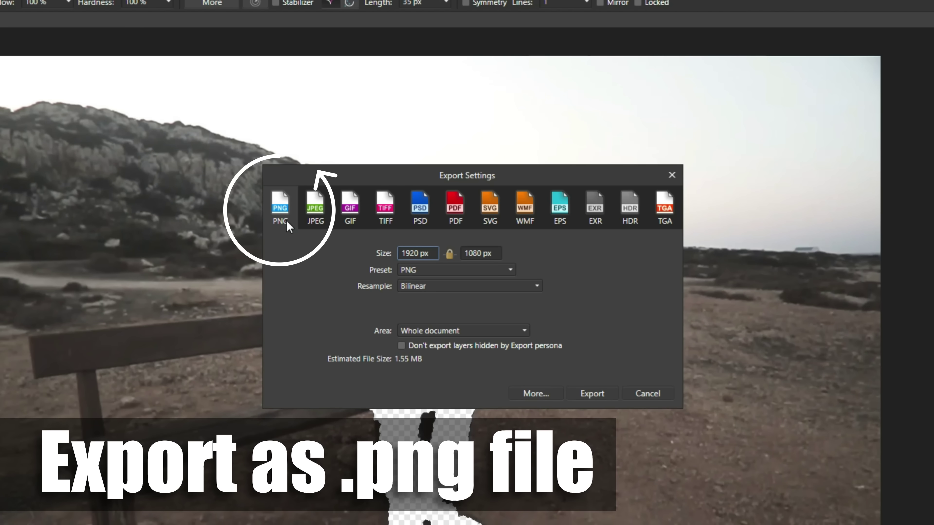
click(593, 392)
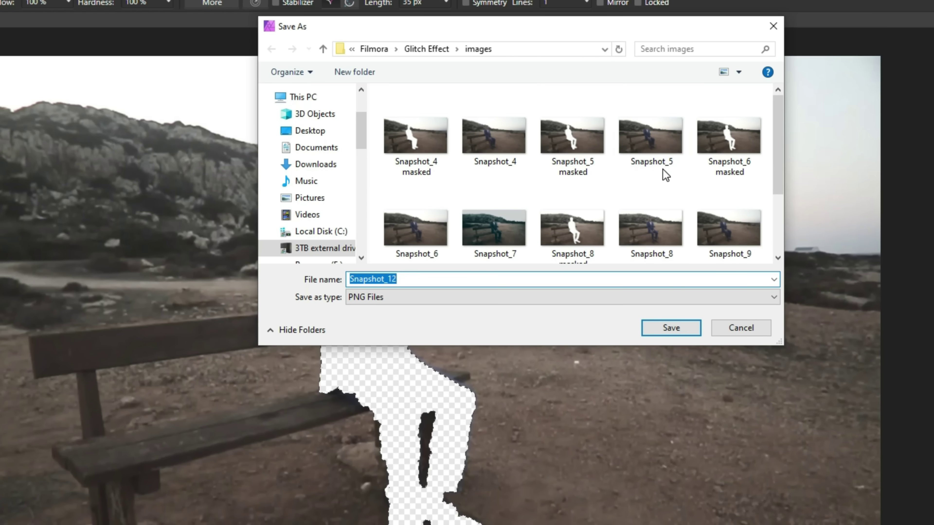
text(Snapshot_12 modified)
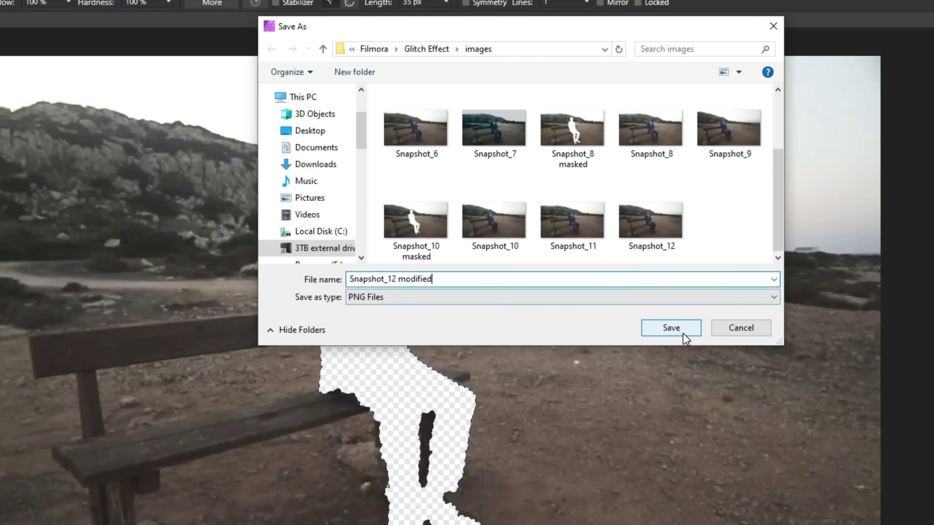
click(673, 328)
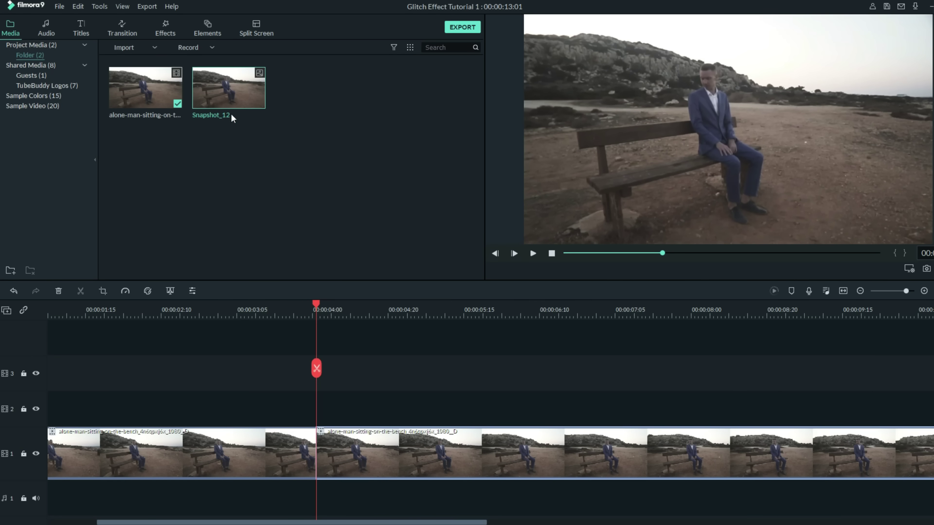
Switch to Filmora, import "Snapshot_12 modified", and place it on video track 2 at the bench clip's split point
click(153, 46)
click(146, 62)
scroll(158, 111, down, 3)
click(169, 193)
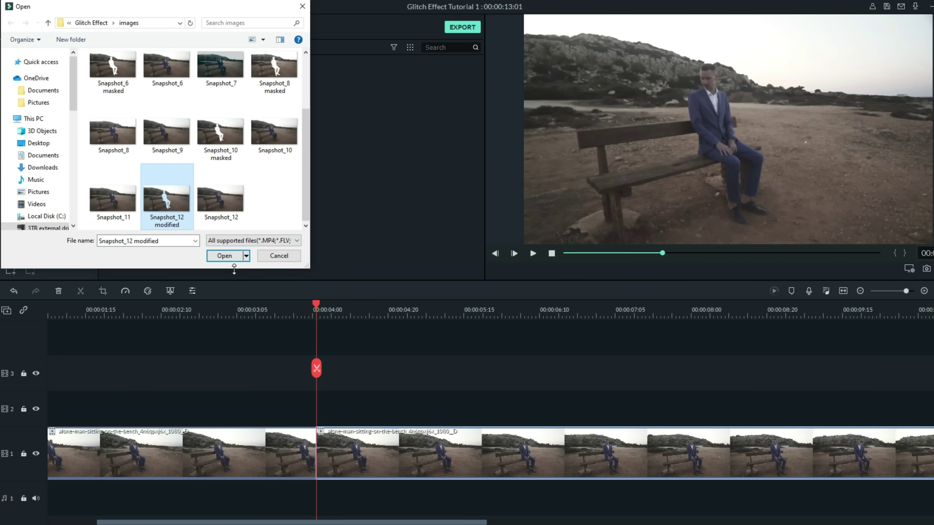
click(229, 255)
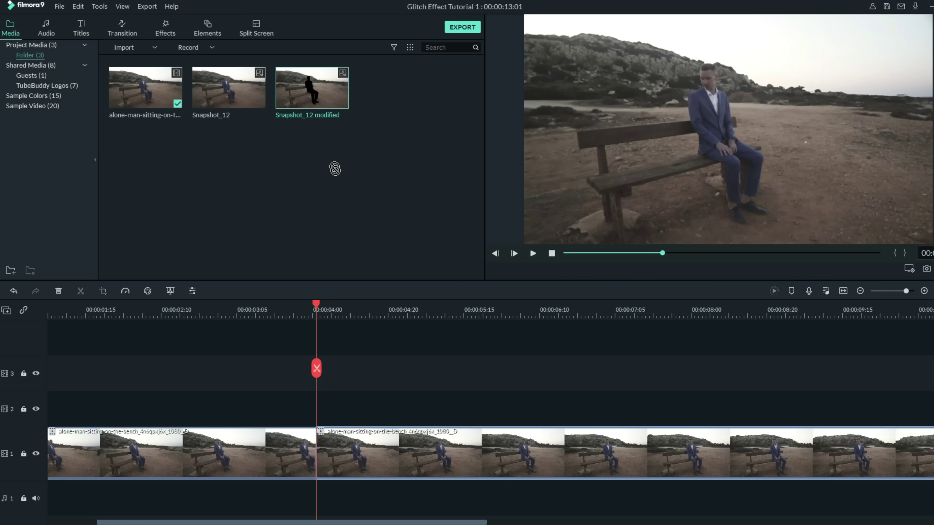
drag(332, 301, 317, 399)
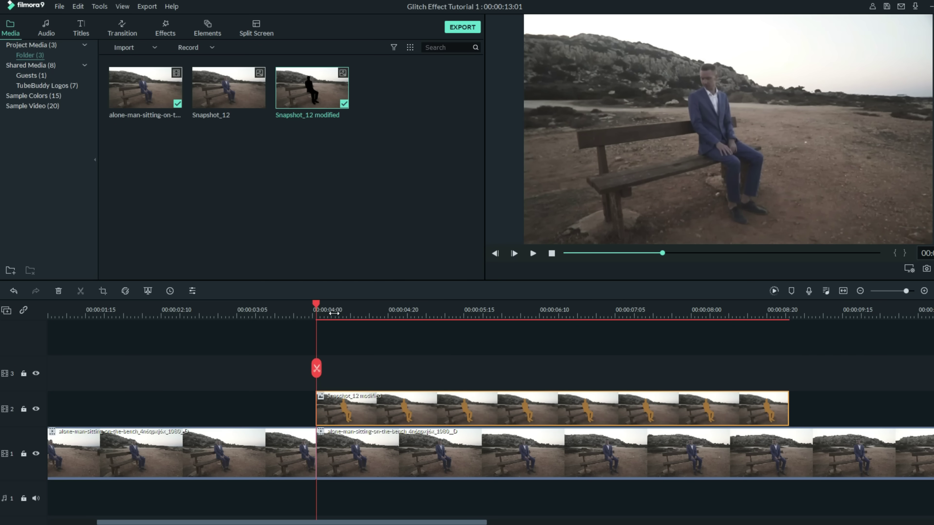
Split the Snapshot_12 modified clip two frames after its start and delete the remainder
drag(327, 314, 391, 319)
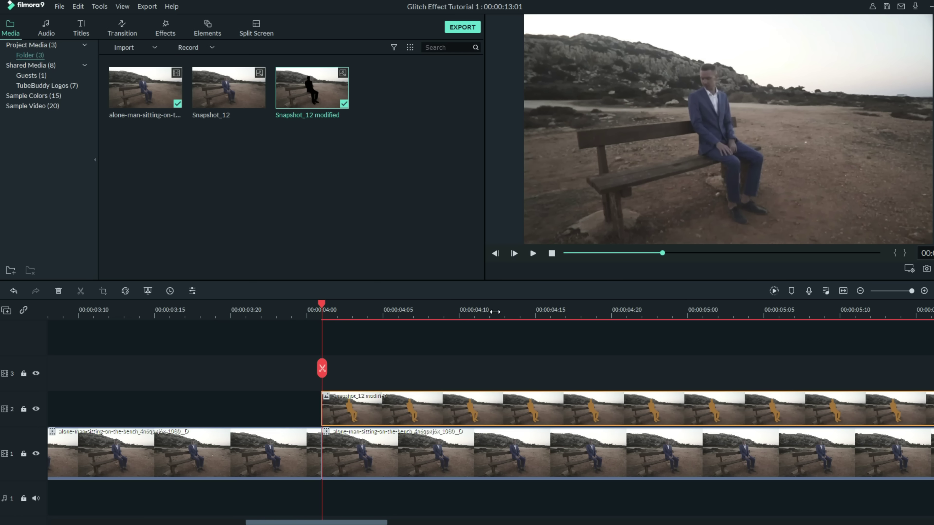
click(353, 311)
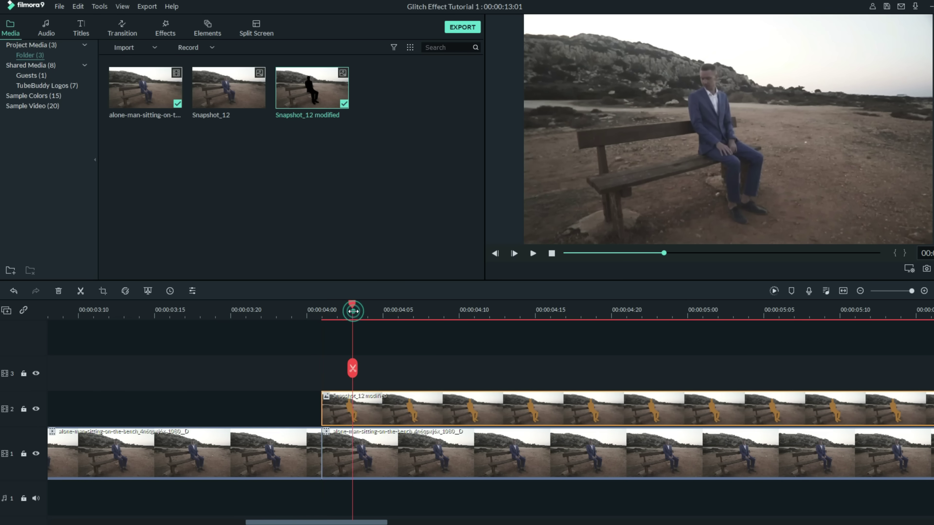
click(352, 370)
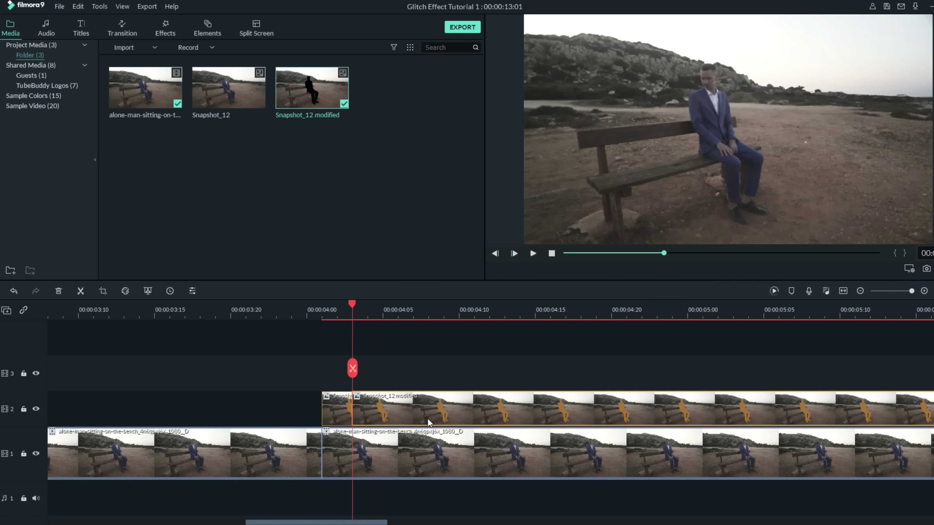
key(Delete)
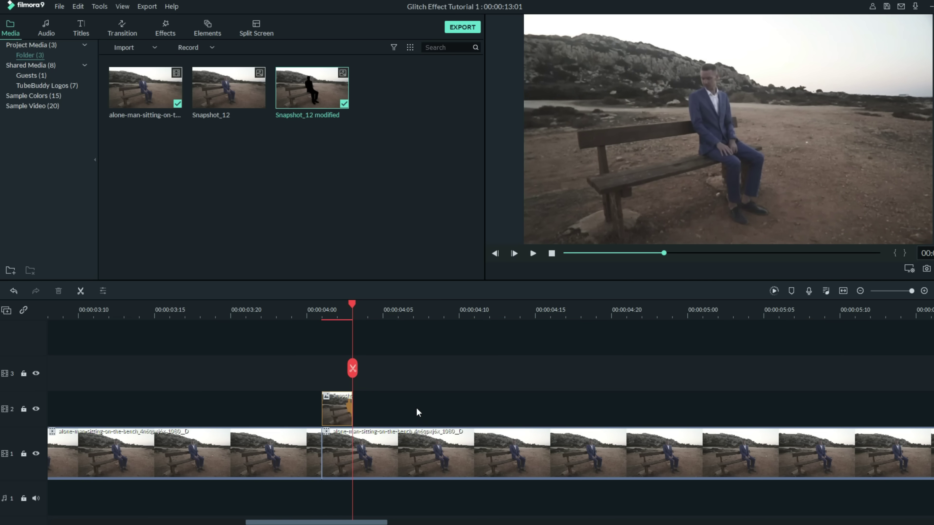
Split the bench clip at the end of the Snapshot_12 modified overlay and apply the Glitch Distortion effect to the short segment beneath it
click(370, 448)
click(353, 370)
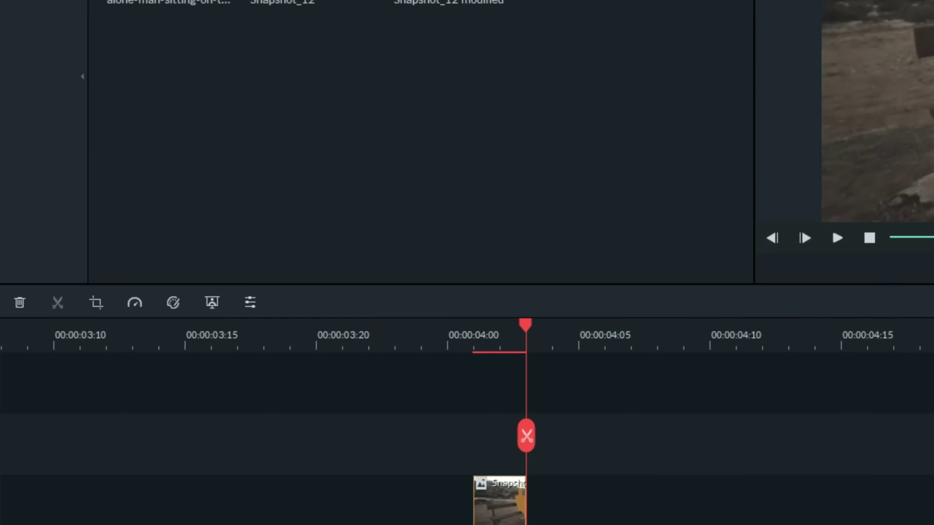
click(259, 44)
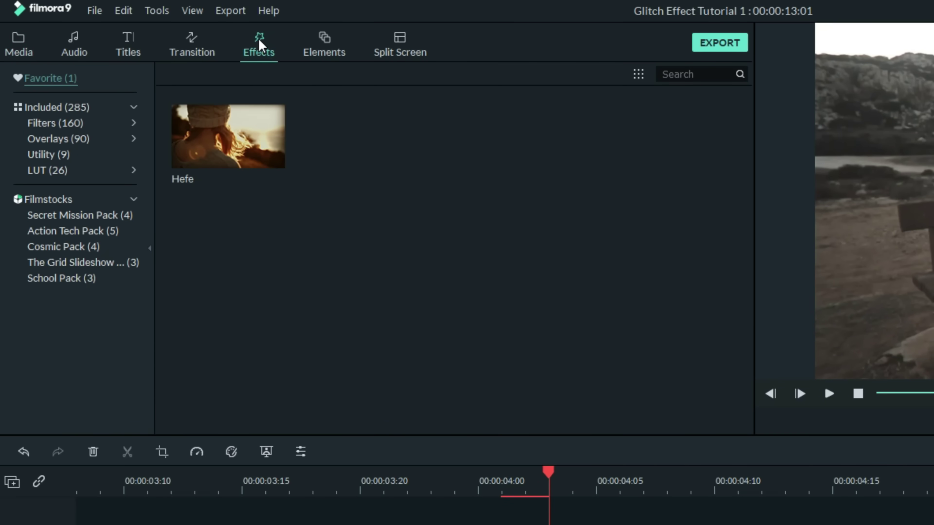
click(52, 108)
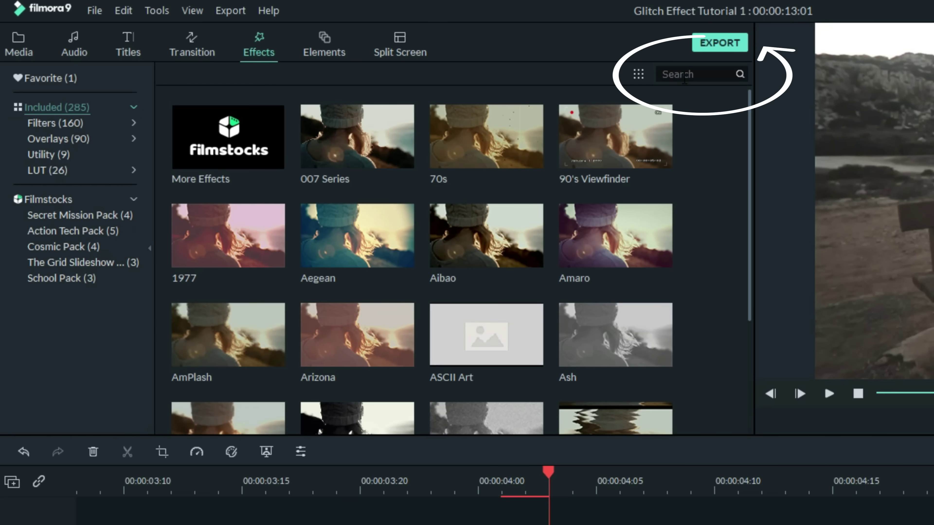
text(glitch)
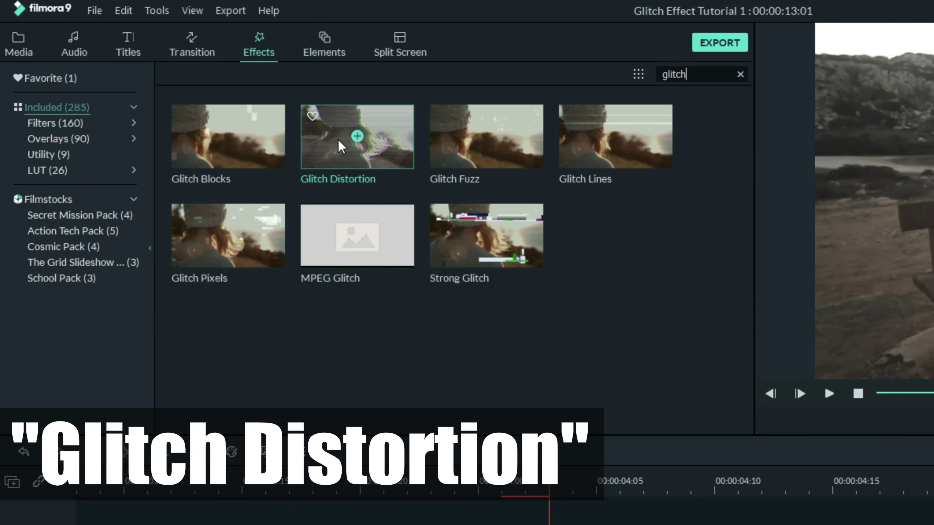
drag(310, 132, 426, 429)
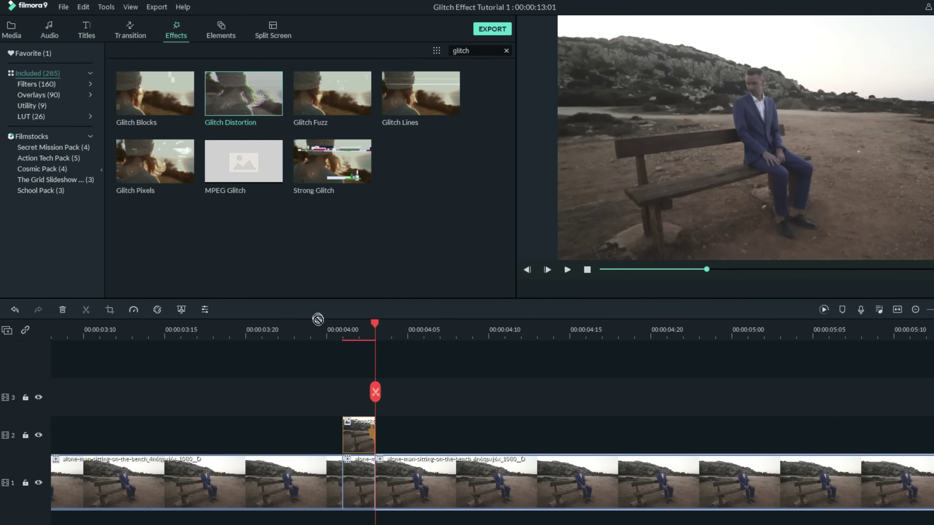
mouse_move(317, 319)
mouse_down()
mouse_move(356, 470)
mouse_move(335, 443)
mouse_up()
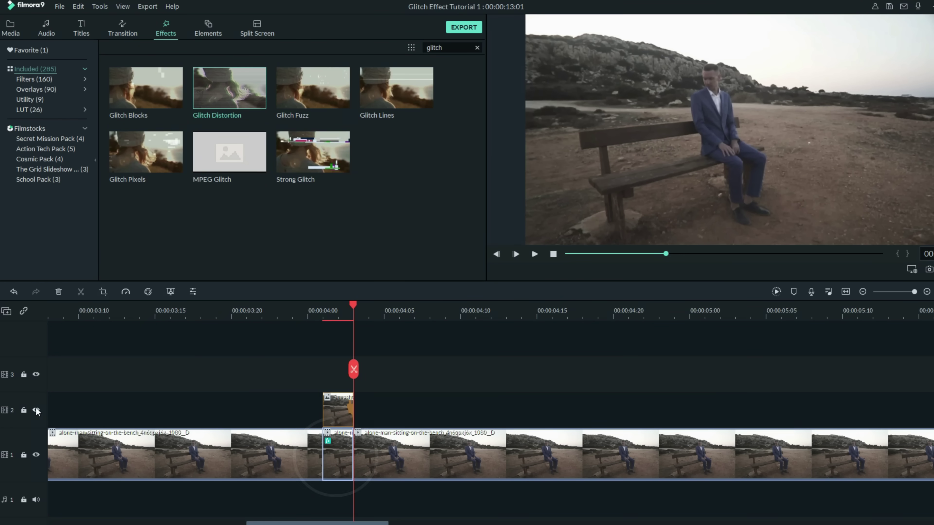
Check the distorted segment with video track 2 hidden, and play back the glitch with the track shown again
click(36, 411)
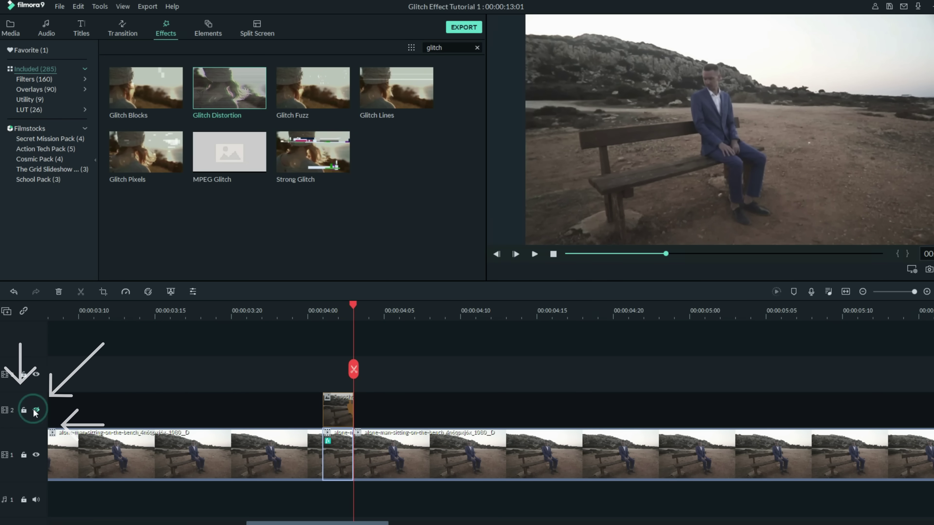
drag(352, 306, 340, 309)
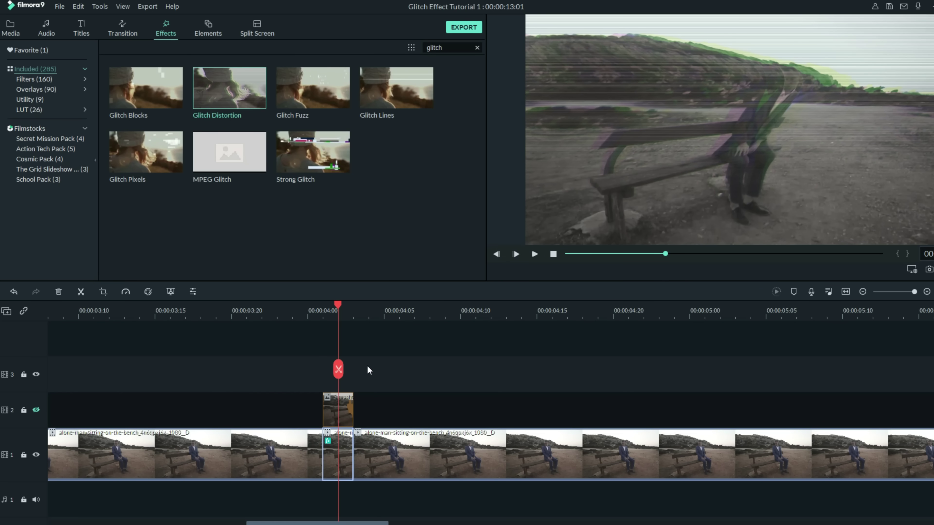
click(36, 410)
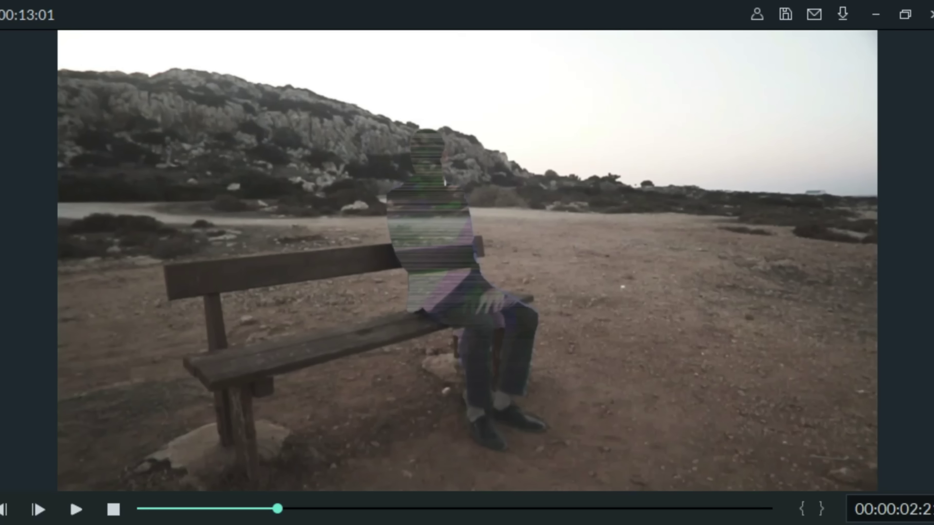
click(77, 510)
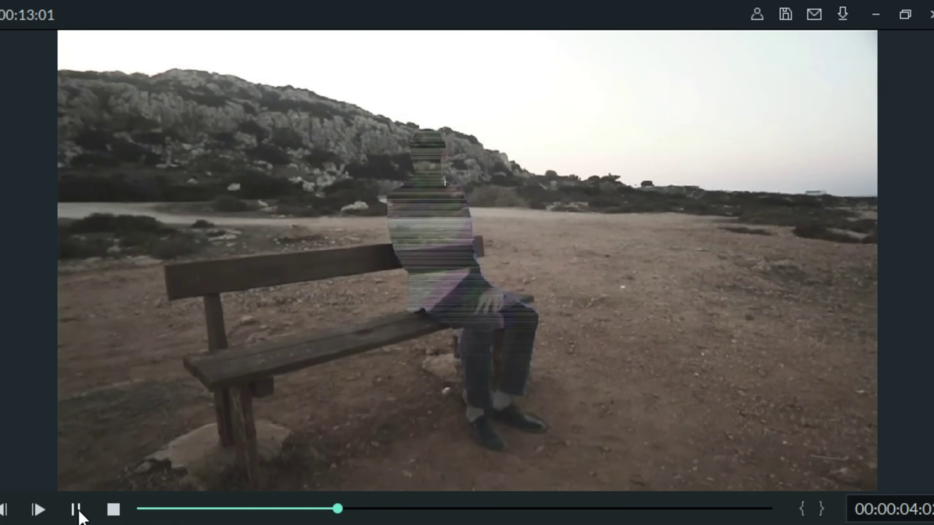
click(79, 510)
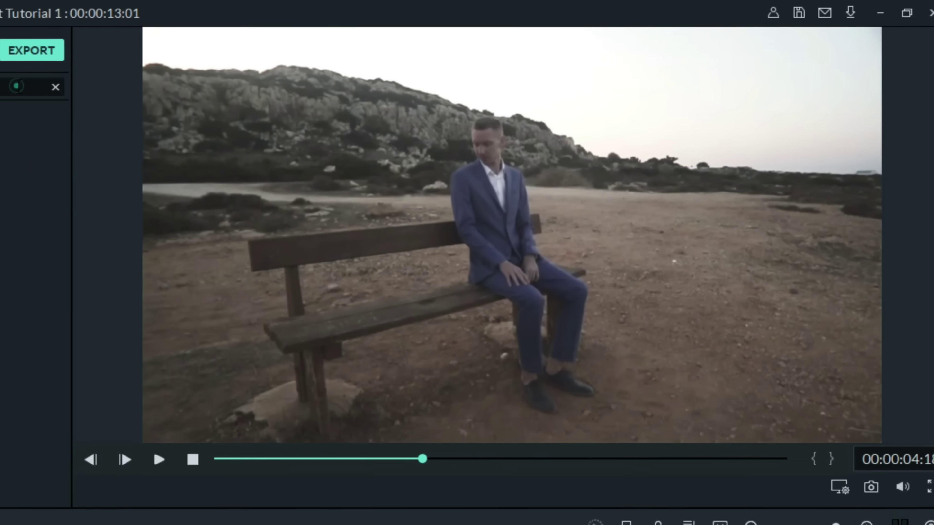
Clear the effect search and place a Custom LUT on video track 3 across the full length of the bench clip
drag(16, 87, 72, 77)
key(BackSpace)
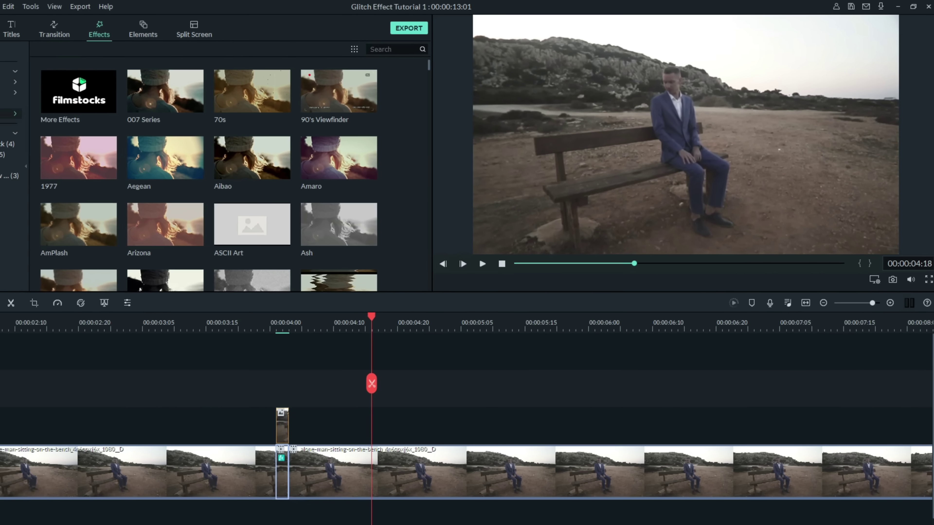
click(23, 106)
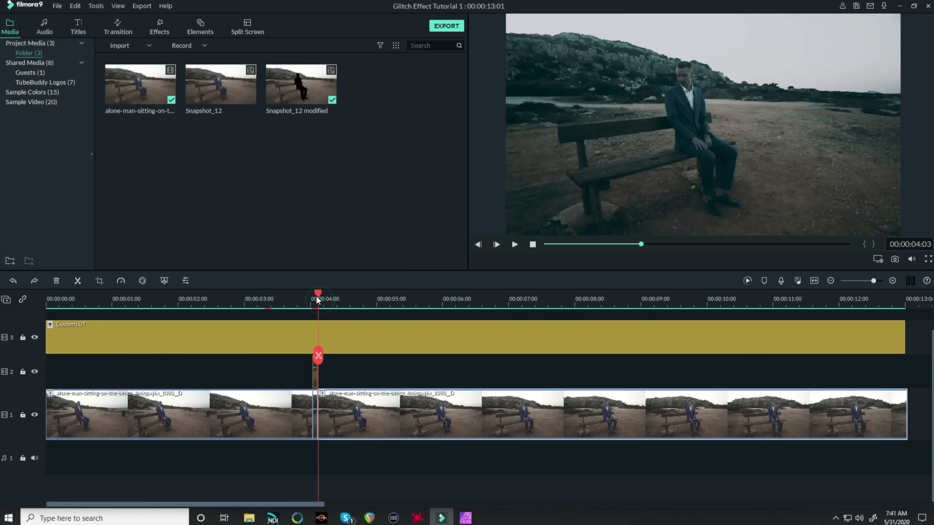
Split the bench clip at 00:00:05:10 and take a snapshot of that frame
drag(316, 296, 405, 293)
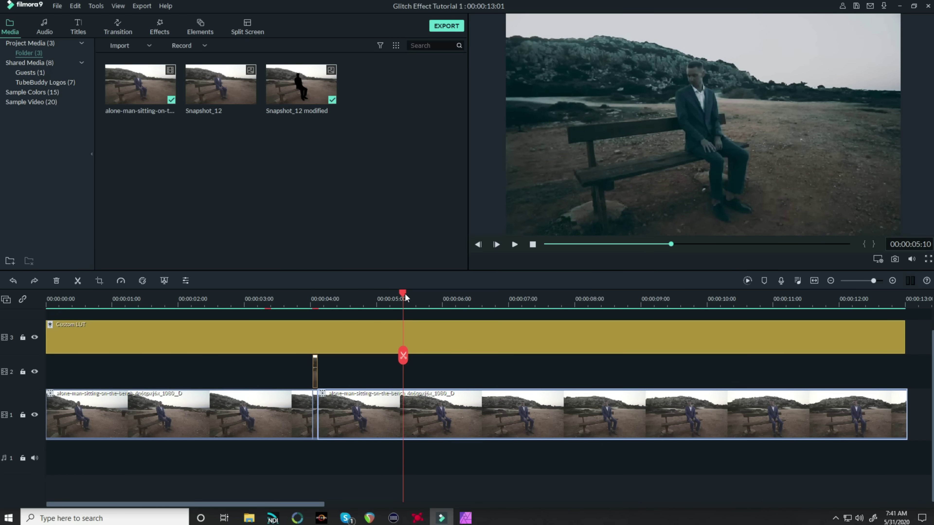
click(403, 356)
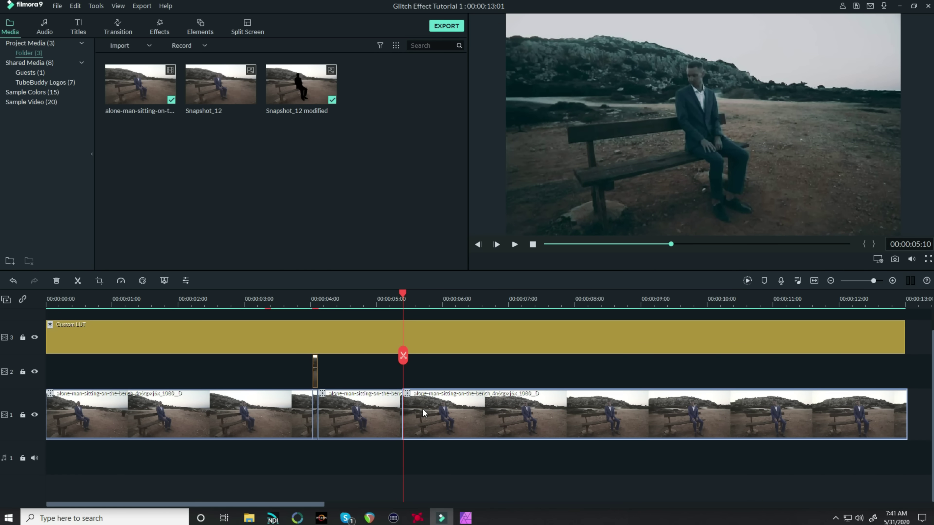
click(894, 259)
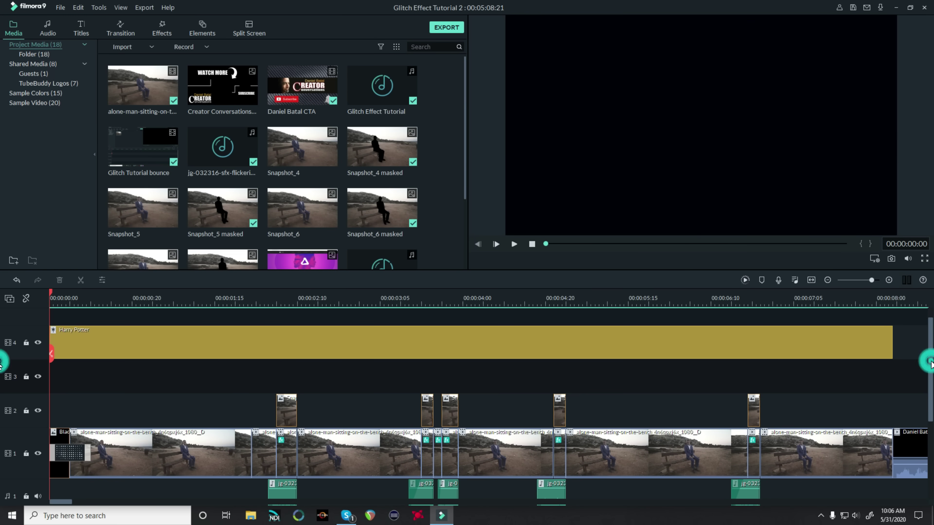
scroll(2, 379, down, 3)
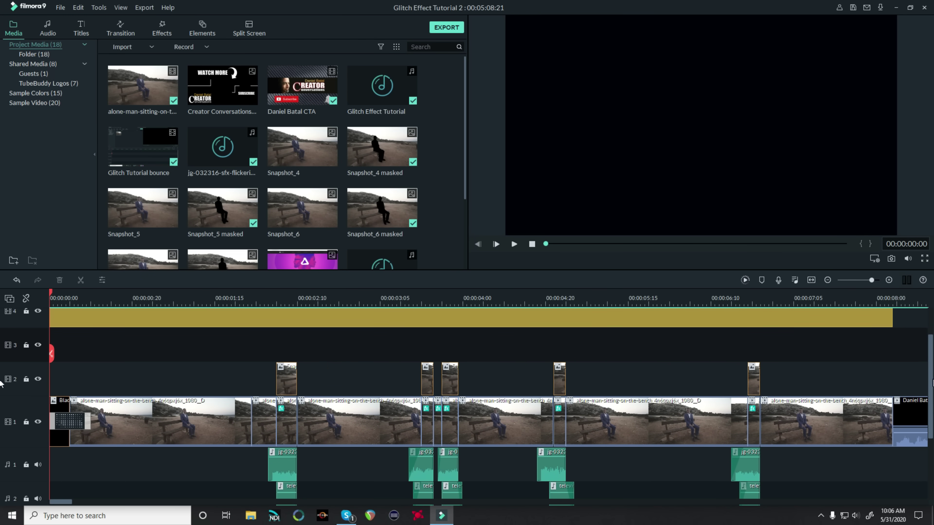
scroll(2, 391, down, 4)
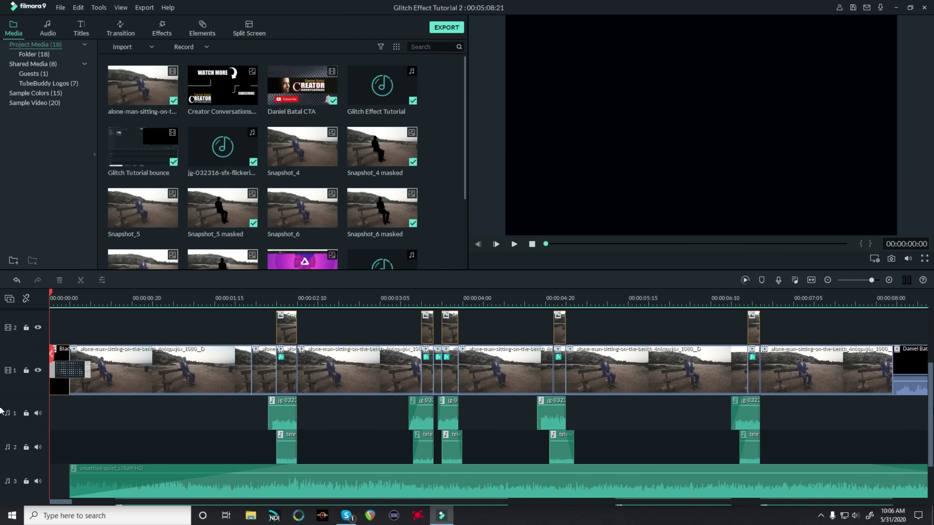